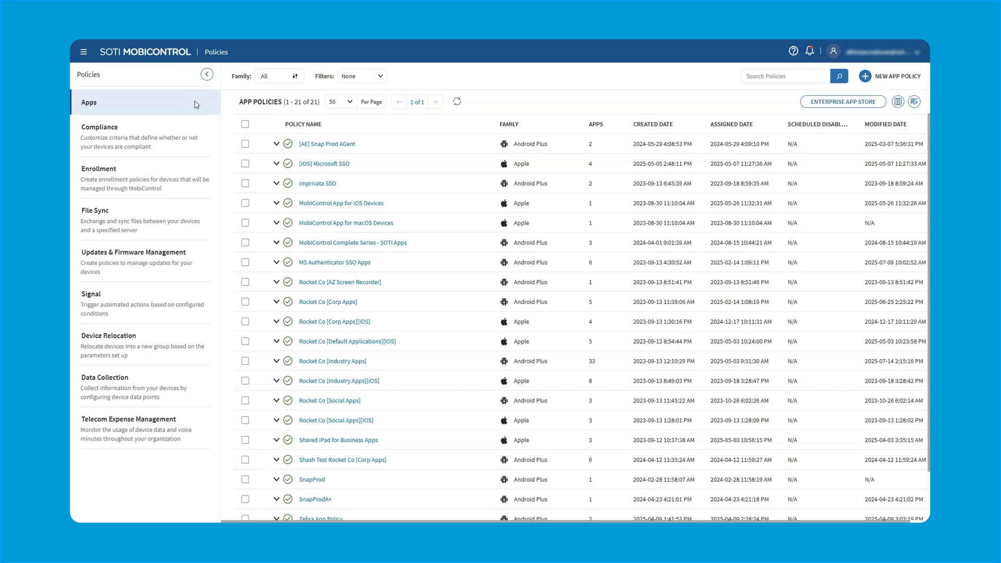
Create a new Android Enterprise app policy named "[AE][Warehouse][App Policy]_v1"
{"action": "left_click", "coordinate": [429, 76]}
{"action": "left_click", "coordinate": [866, 77]}
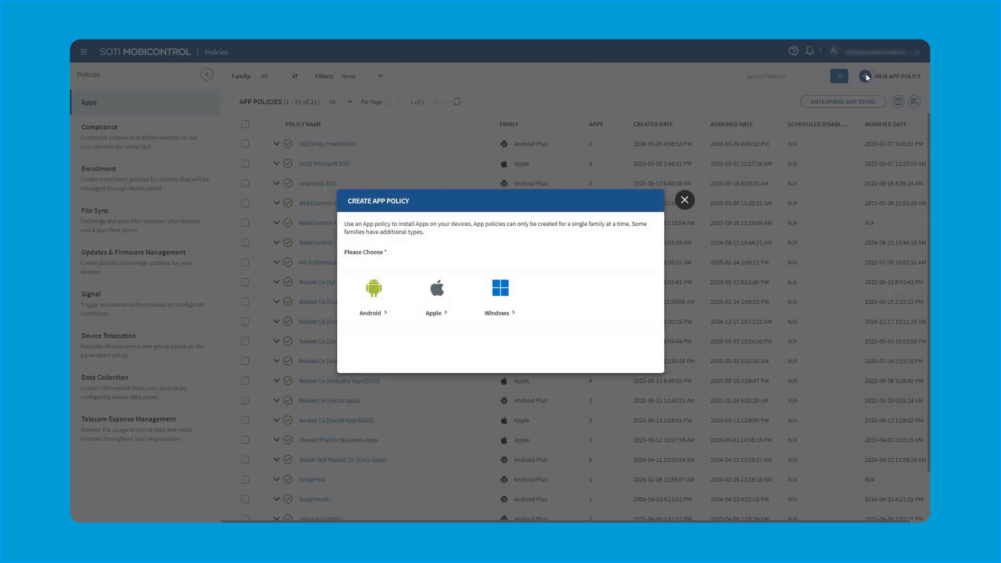
{"action": "mouse_move", "coordinate": [382, 311]}
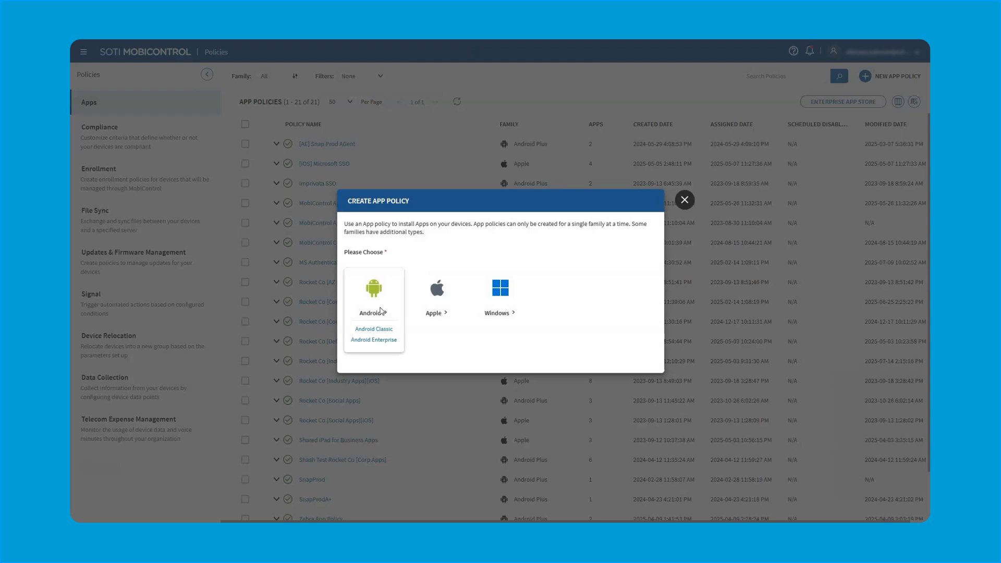
{"action": "left_click", "coordinate": [397, 342]}
{"action": "left_click", "coordinate": [487, 134]}
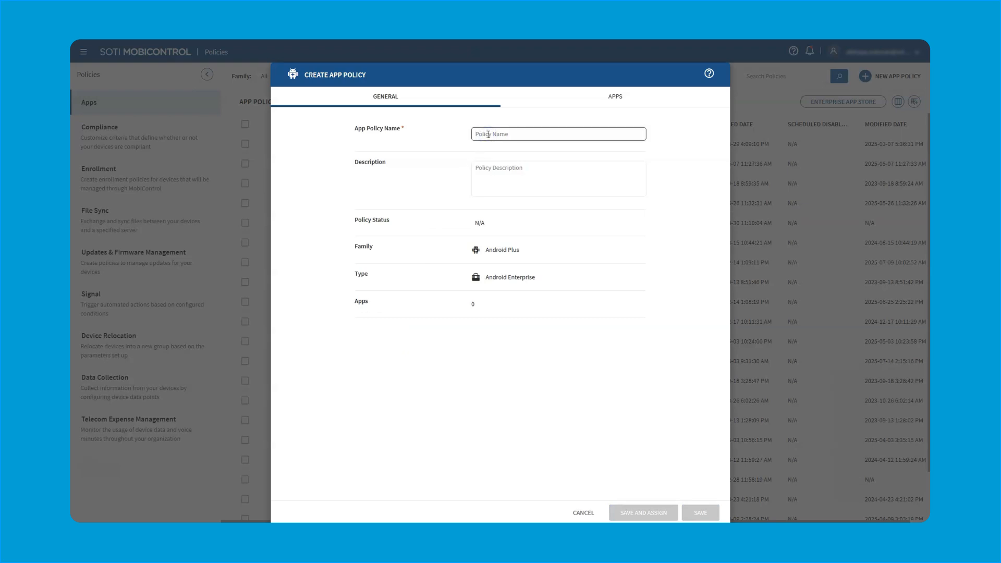
{"action": "type", "text": "[AE][Warehouse][App Policy]_v1"}
{"action": "left_click", "coordinate": [631, 238]}
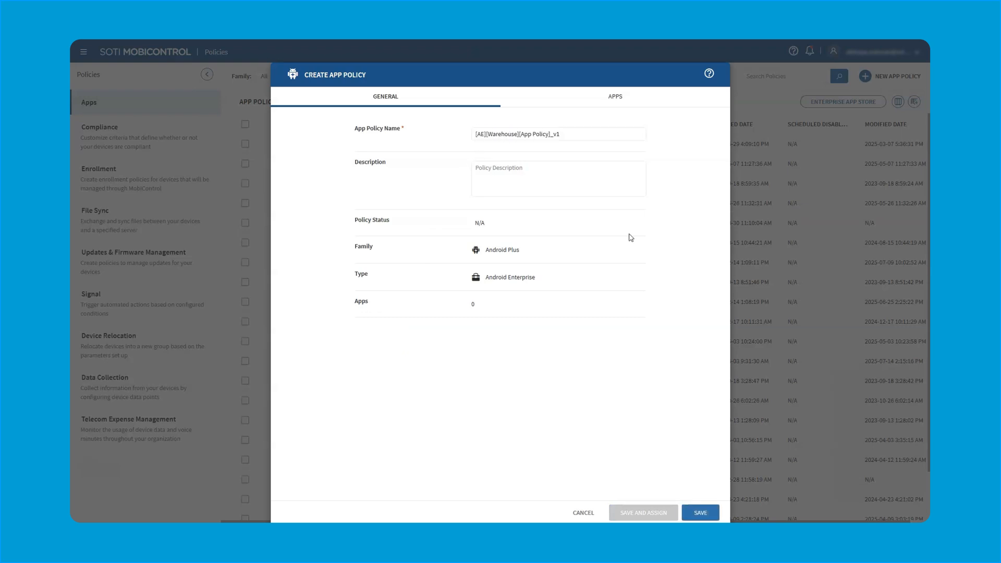
Open the app selection for the new policy and look through the apps offered from Managed Google Play
{"action": "left_click", "coordinate": [615, 96]}
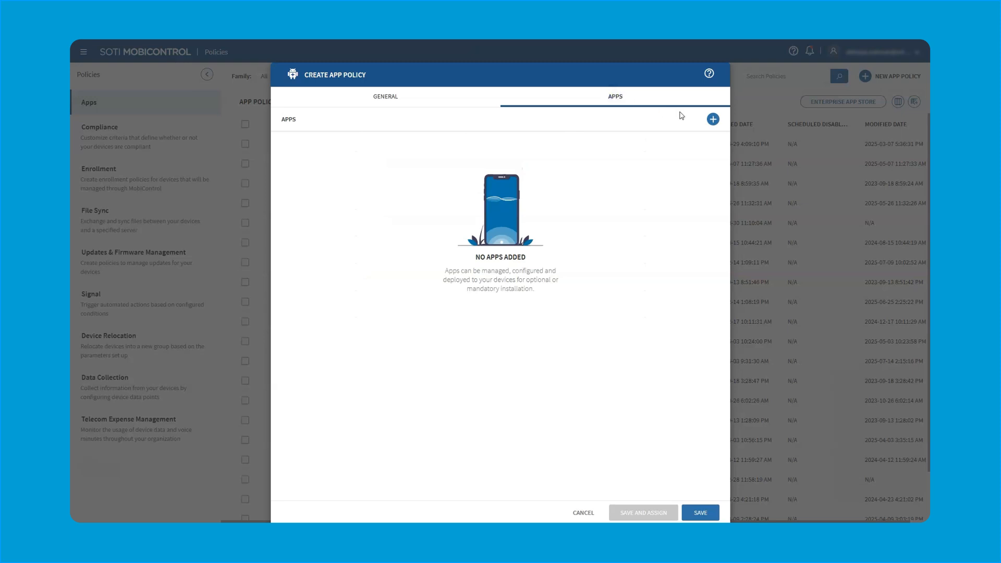
{"action": "left_click", "coordinate": [713, 120]}
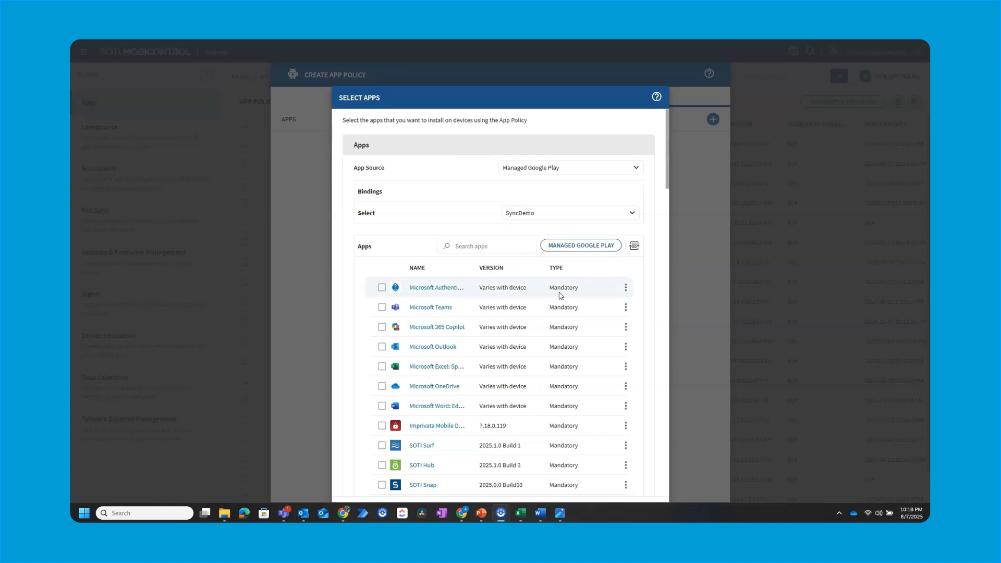
{"action": "scroll", "coordinate": [558, 298], "scroll_direction": "down", "scroll_amount": 3}
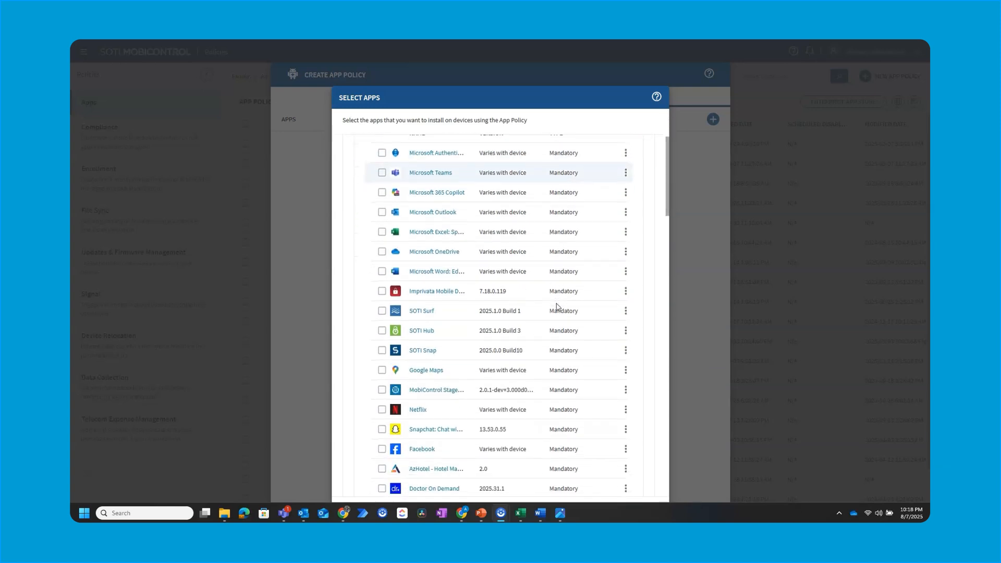
{"action": "scroll", "coordinate": [556, 307], "scroll_direction": "up", "scroll_amount": 3}
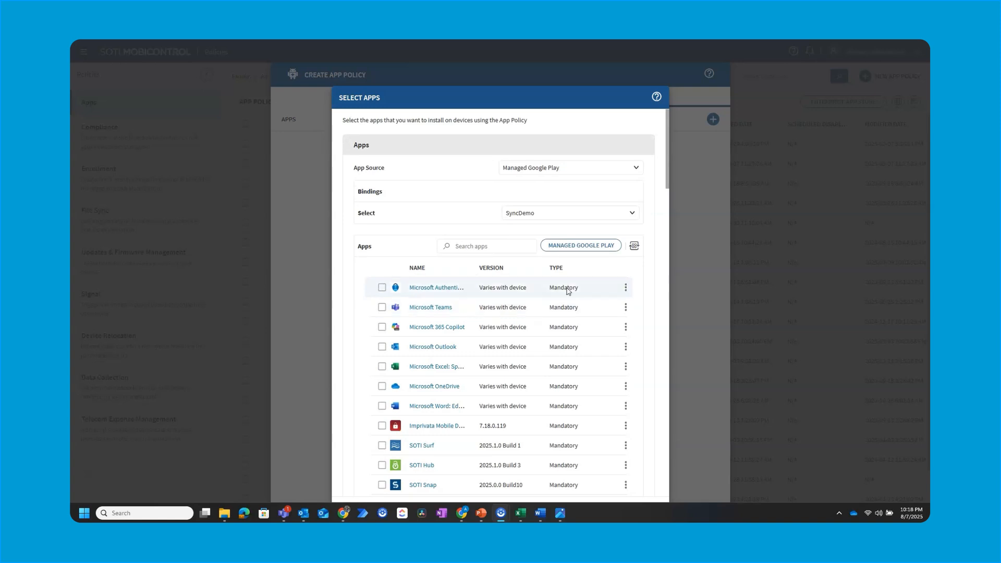
Search the Managed Google Play store for "zebra scan" and select the Zebra Device Diagnostic Tool
{"action": "left_click", "coordinate": [582, 247]}
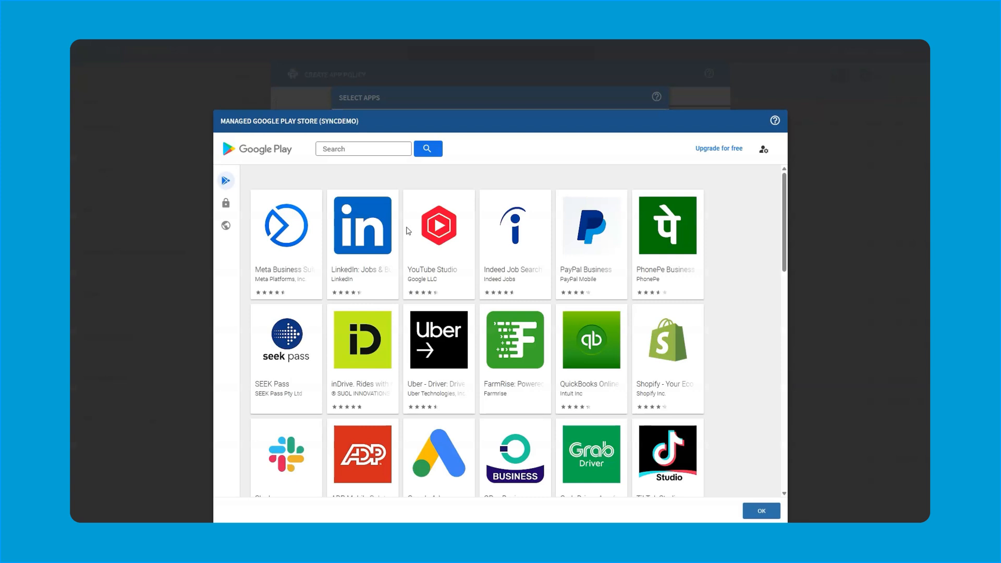
{"action": "left_click", "coordinate": [368, 150]}
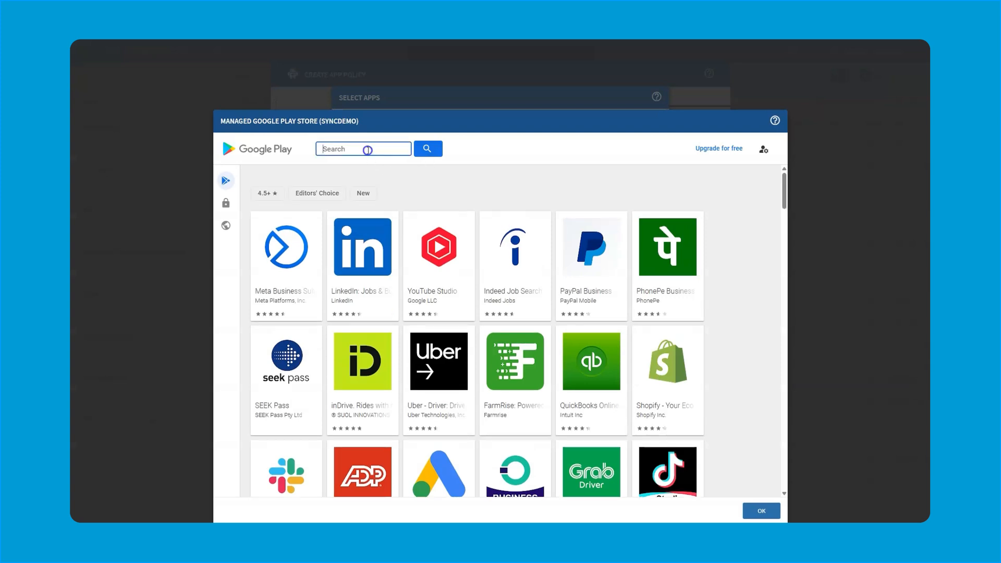
{"action": "type", "text": "zebra scan"}
{"action": "left_click", "coordinate": [427, 149]}
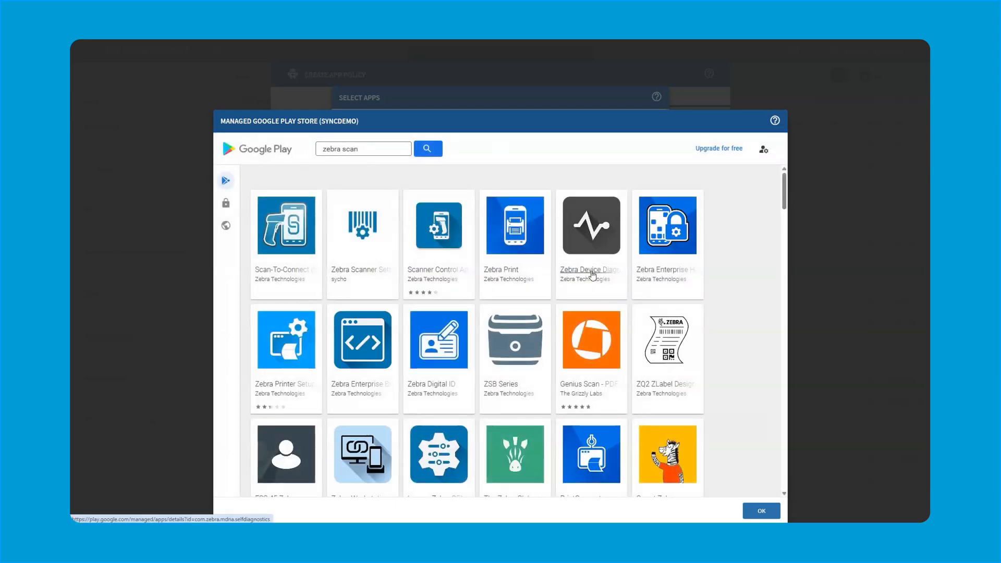
{"action": "left_click", "coordinate": [592, 270]}
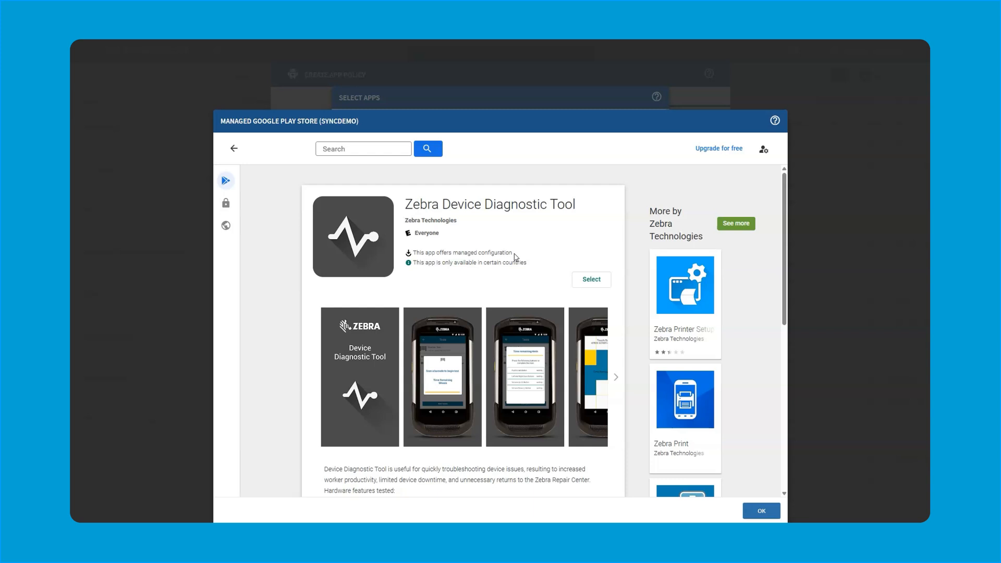
{"action": "left_click", "coordinate": [591, 280]}
Add Zebra Enrollment Manager and Zebra Common Transport Layer to the policy along with the Zebra Device Diagnostic Tool
{"action": "left_click", "coordinate": [382, 327]}
{"action": "left_click", "coordinate": [382, 347]}
{"action": "left_click", "coordinate": [639, 511]}
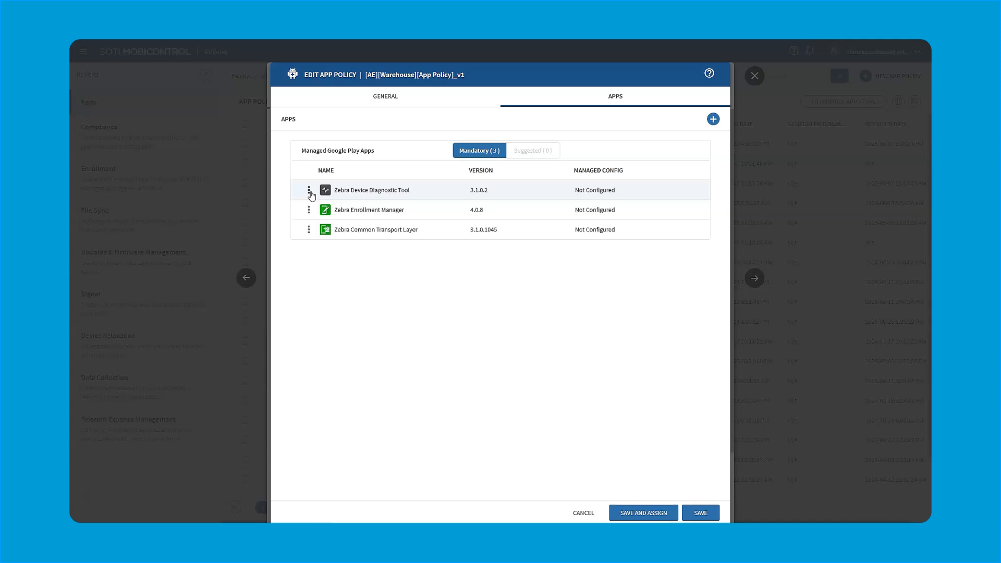
Open the advanced configuration of the Zebra Device Diagnostic Tool and review its app details and installation options
{"action": "left_click", "coordinate": [309, 194]}
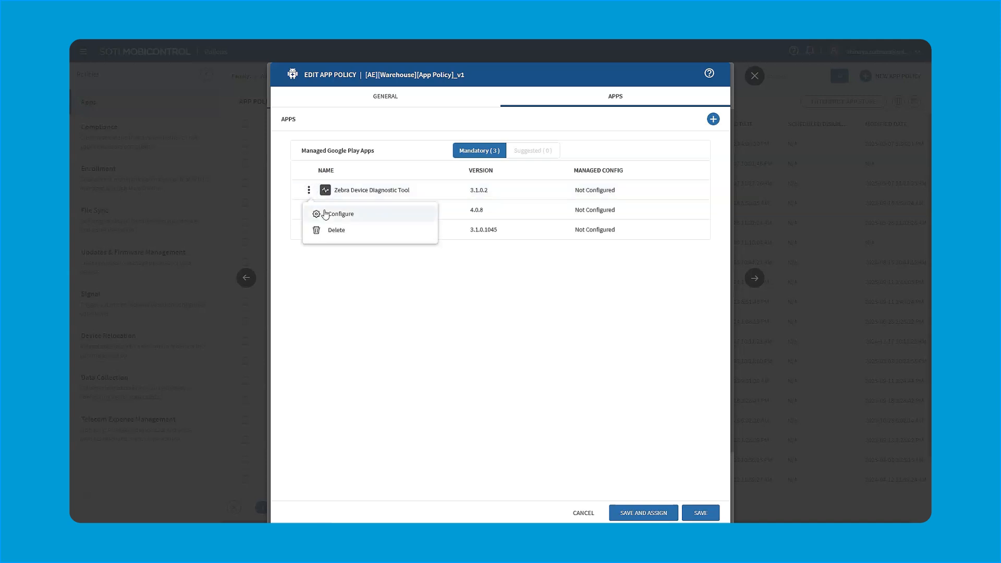
{"action": "left_click", "coordinate": [325, 212]}
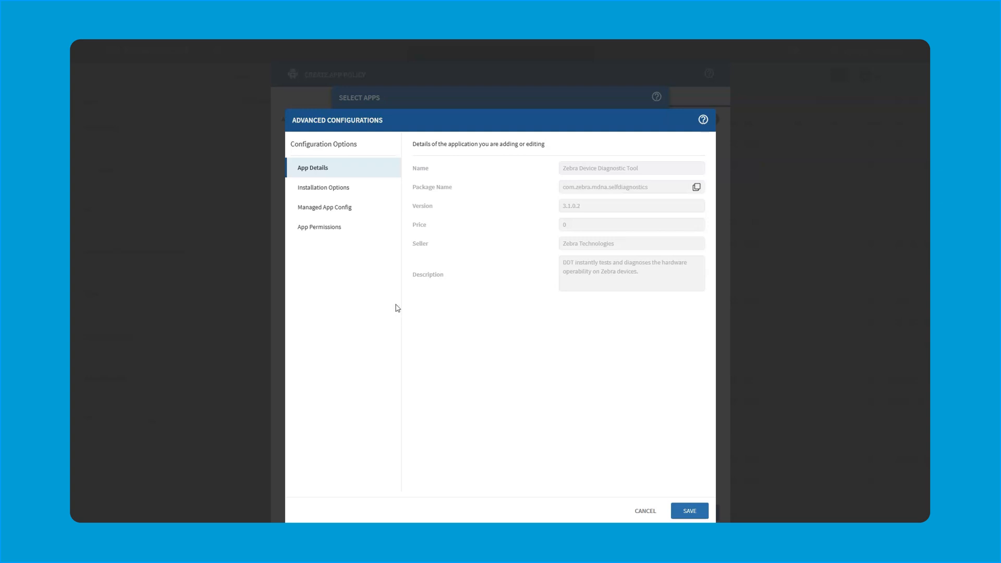
{"action": "left_click", "coordinate": [353, 192]}
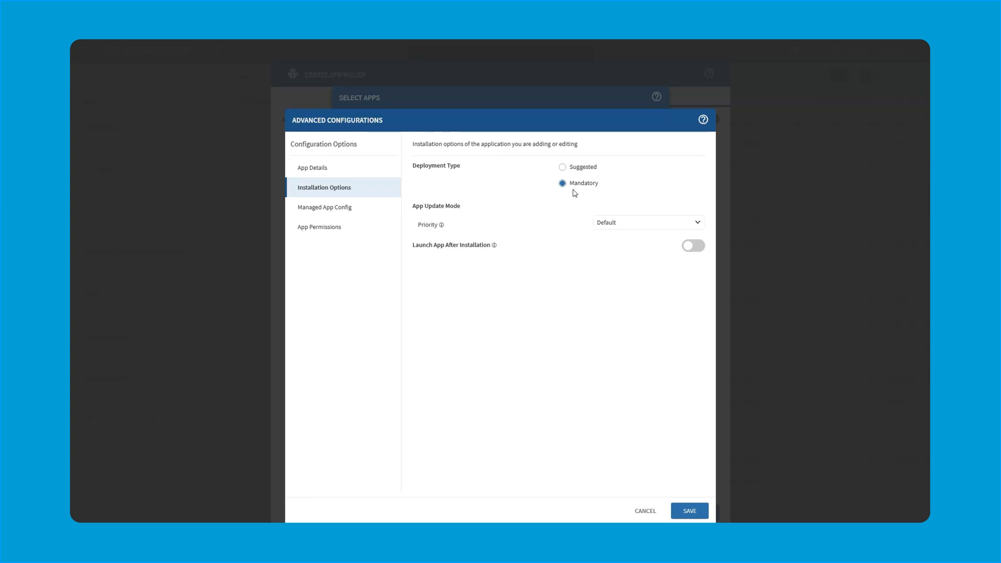
Temporarily enable Managed App Config for the Zebra Device Diagnostic Tool to examine its Admin Mode options
{"action": "left_click", "coordinate": [353, 213]}
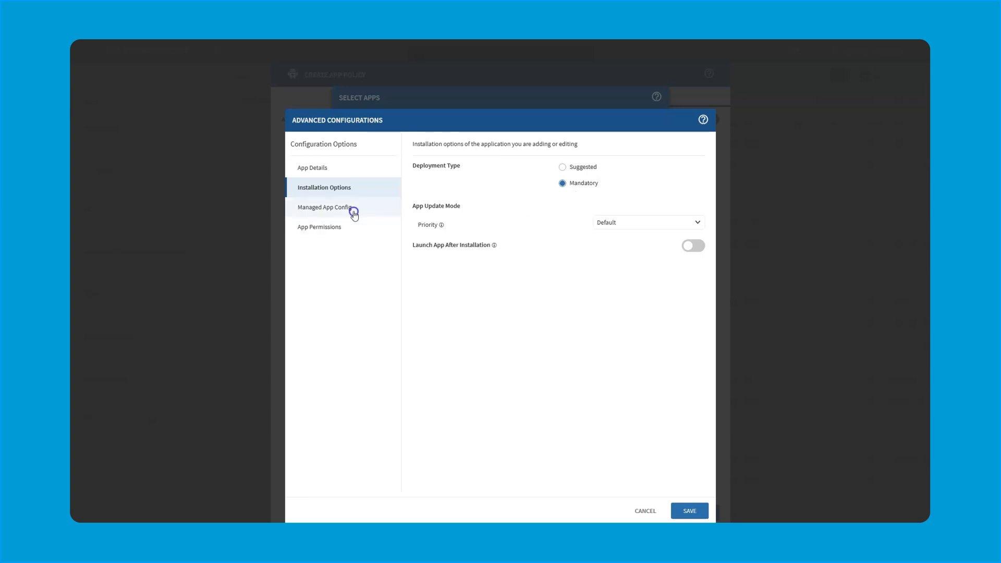
{"action": "left_click", "coordinate": [693, 194]}
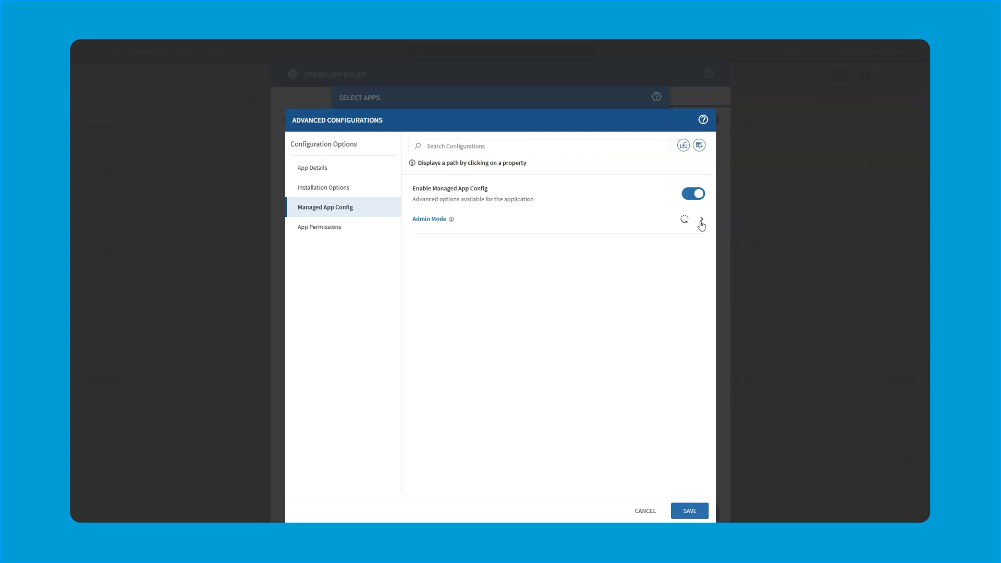
{"action": "left_click", "coordinate": [701, 221]}
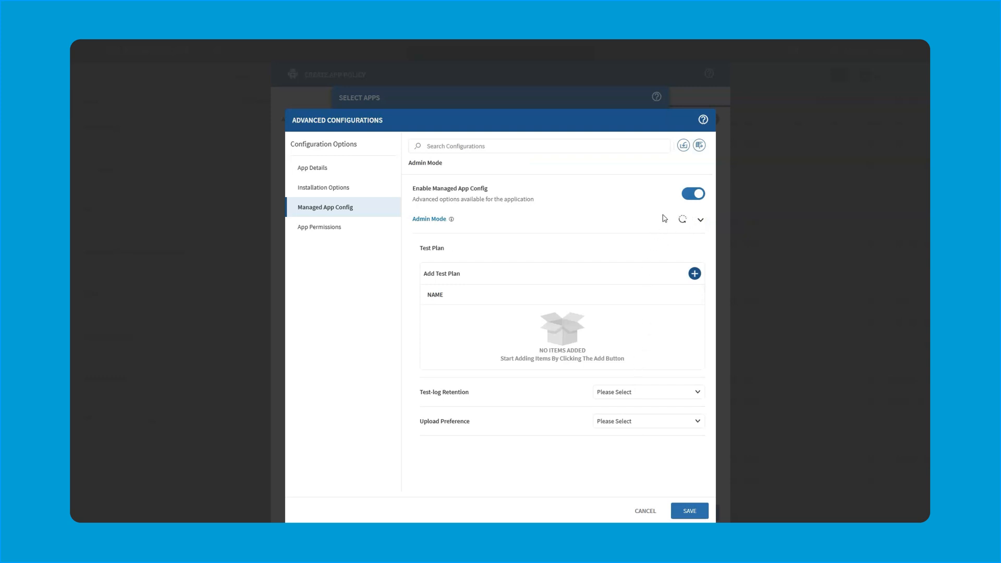
{"action": "left_click", "coordinate": [690, 195]}
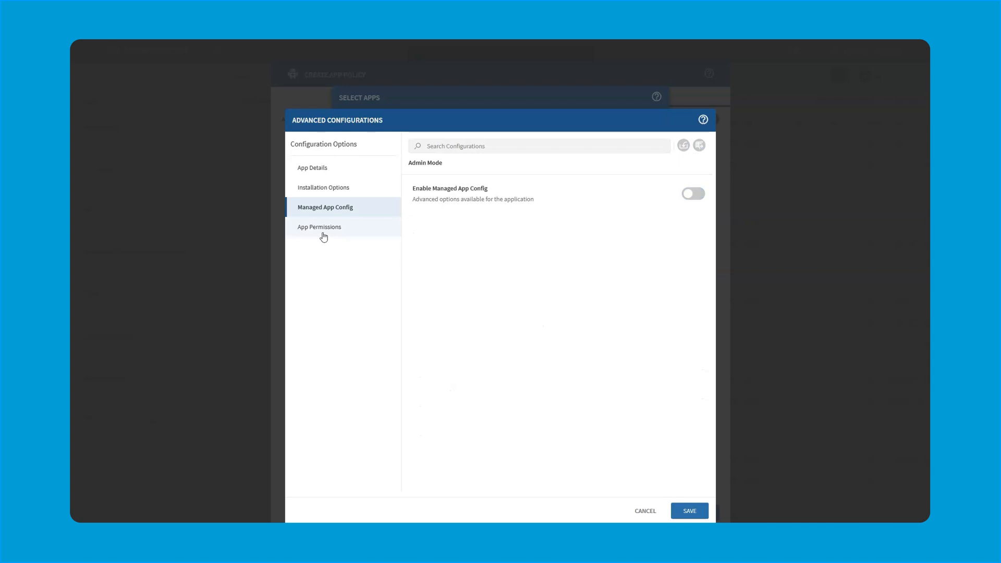
Set the Zebra Device Diagnostic Tool's default permission policy to Allow, save it and add the selected apps to the policy
{"action": "left_click", "coordinate": [320, 228]}
{"action": "left_click", "coordinate": [697, 171]}
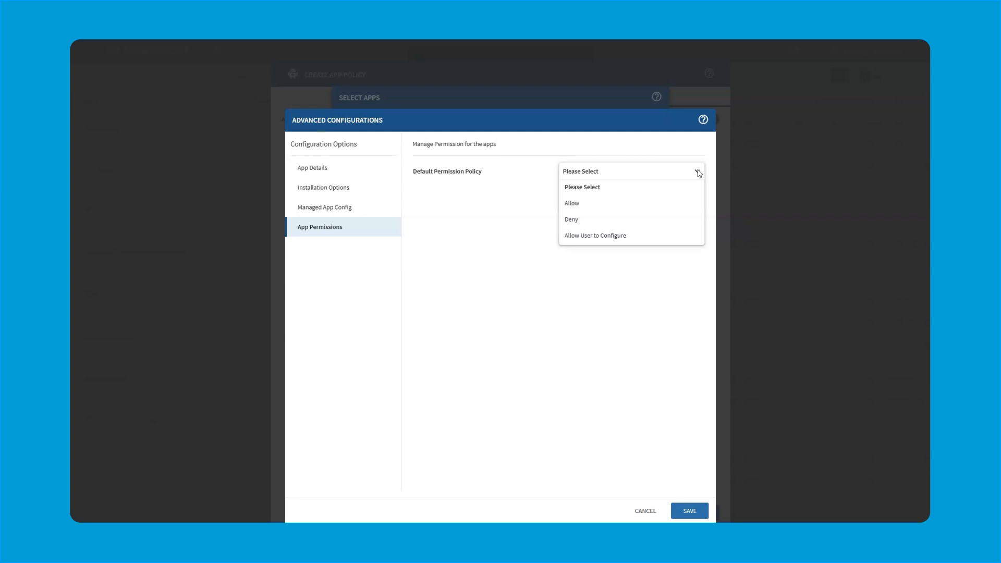
{"action": "left_click", "coordinate": [686, 234]}
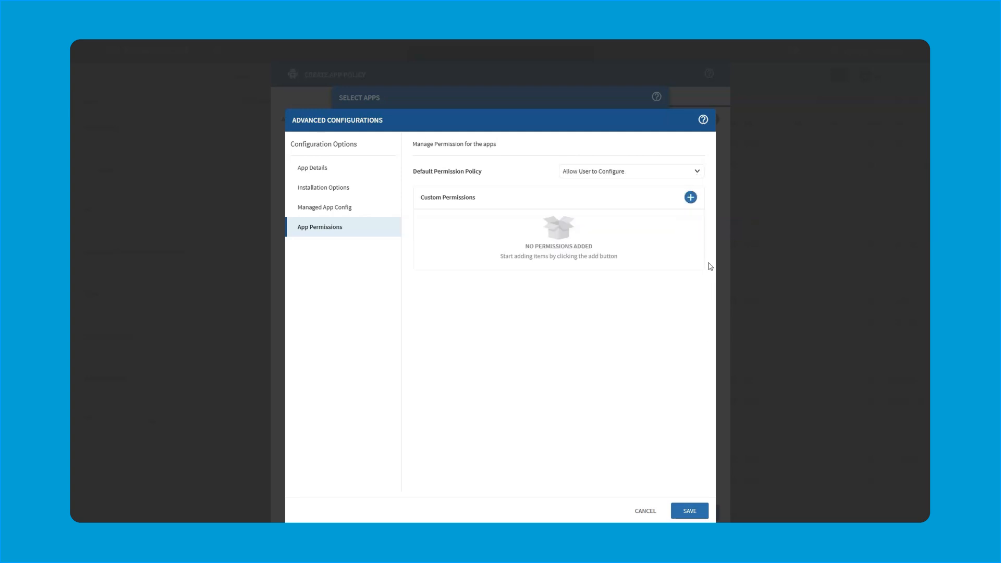
{"action": "left_click", "coordinate": [697, 169]}
{"action": "left_click", "coordinate": [607, 203]}
{"action": "left_click", "coordinate": [691, 511]}
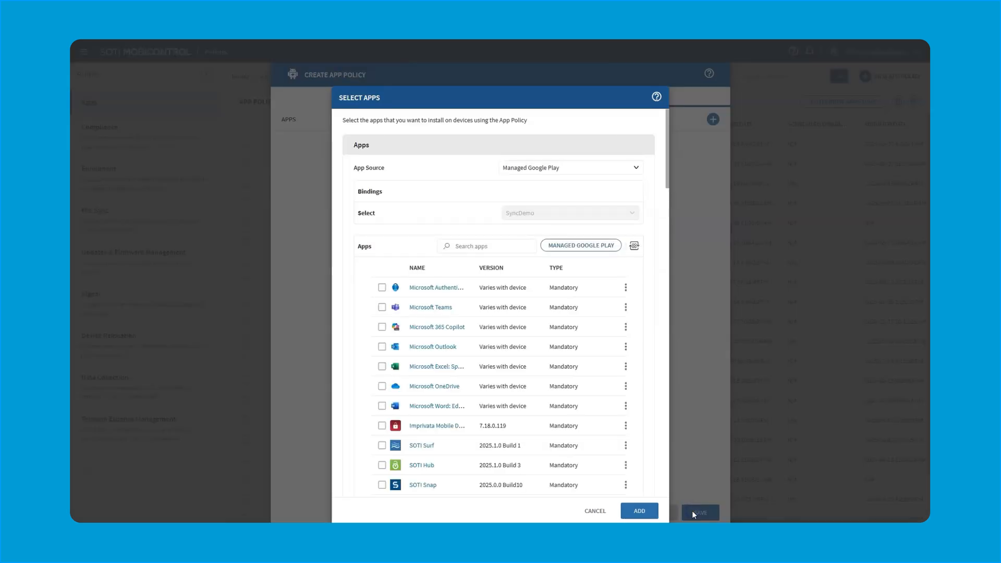
{"action": "left_click", "coordinate": [640, 512]}
Save the app policy and assign it to the 1. Canada device group under 02. Rocket Co - Transportation and Logistics
{"action": "left_click", "coordinate": [650, 516]}
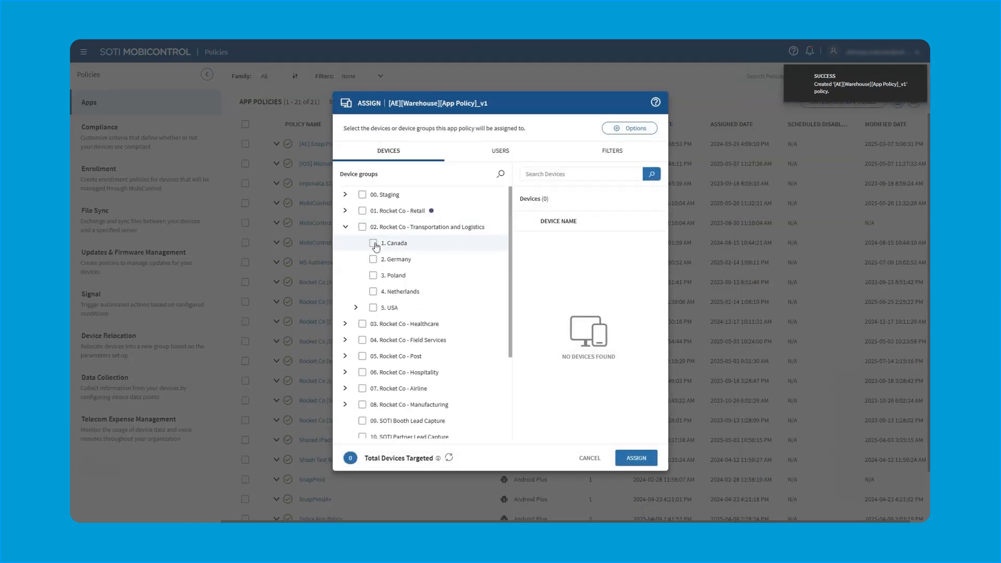
{"action": "left_click", "coordinate": [374, 244]}
{"action": "left_click", "coordinate": [646, 462]}
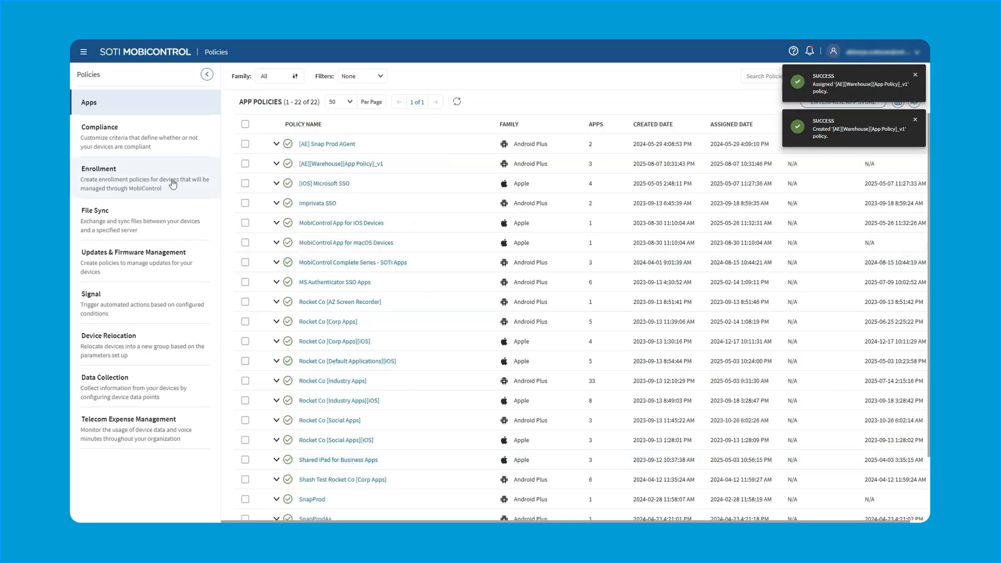
Check the Android Enterprise_Warehouse_Zebra device's configurations for the warehouse app policy and examine the apps it contains
{"action": "left_click", "coordinate": [84, 53]}
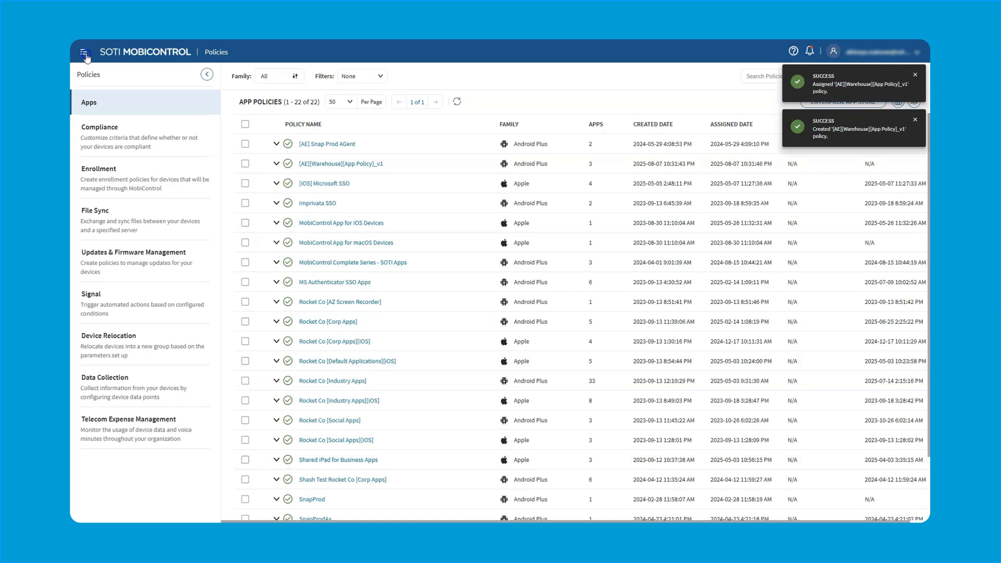
{"action": "left_click", "coordinate": [93, 126]}
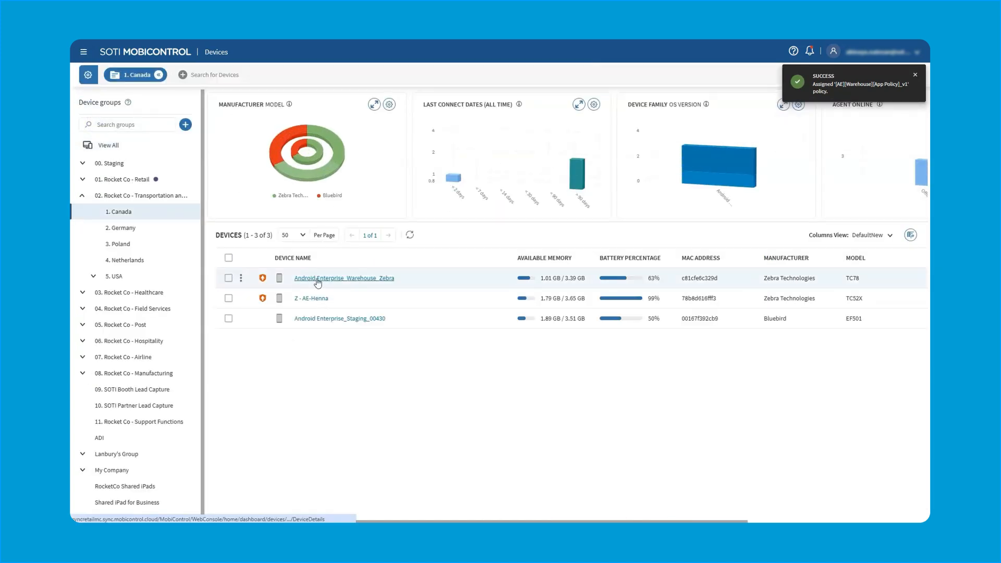
{"action": "left_click", "coordinate": [316, 279]}
{"action": "left_click", "coordinate": [387, 101]}
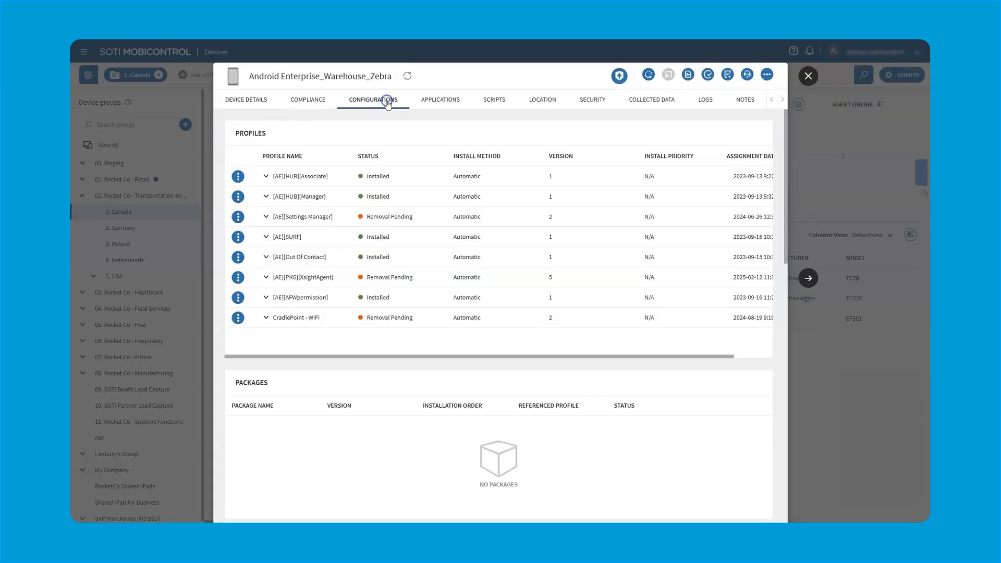
{"action": "scroll", "coordinate": [343, 351], "scroll_direction": "down", "scroll_amount": 6}
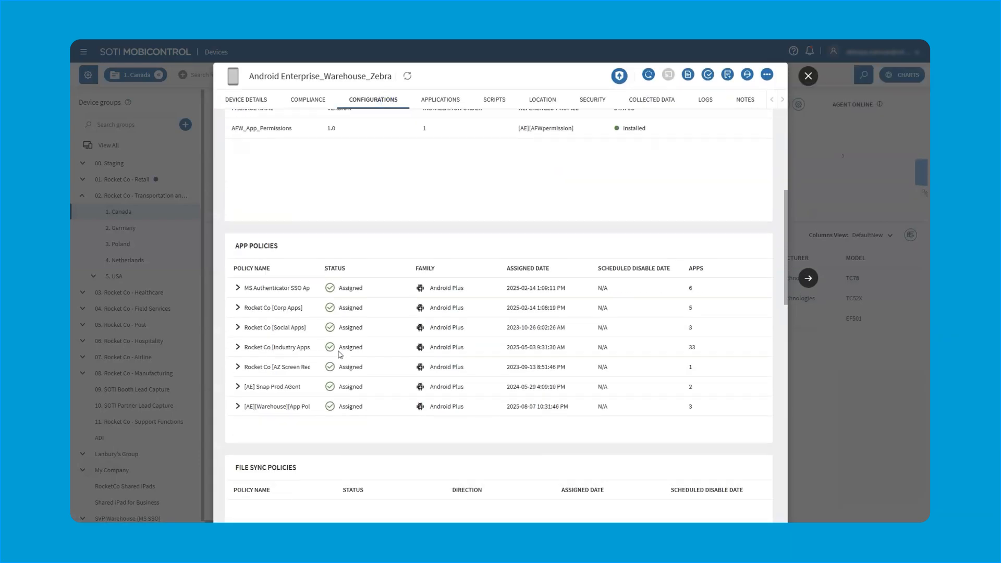
{"action": "left_click", "coordinate": [238, 390]}
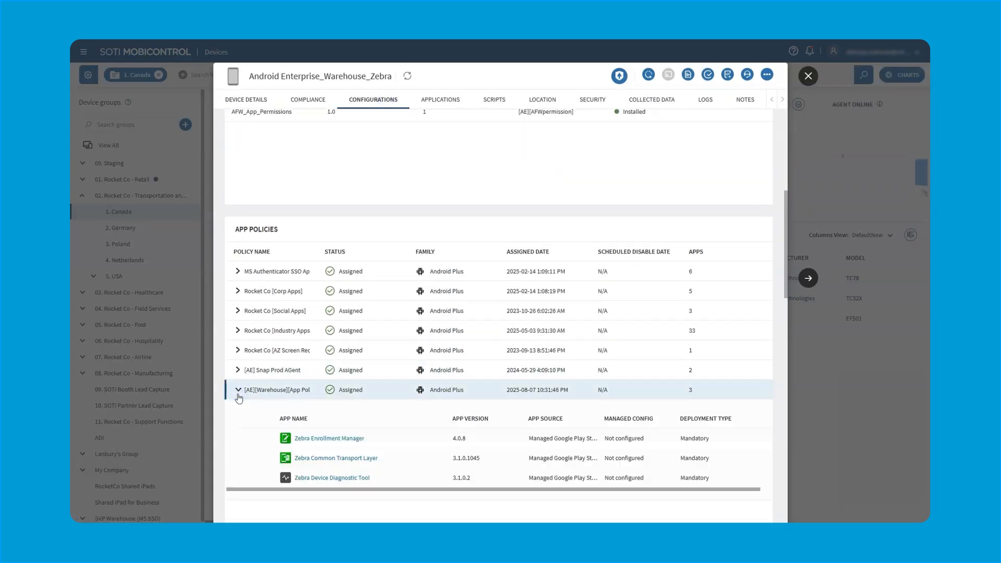
{"action": "scroll", "coordinate": [238, 398], "scroll_direction": "down", "scroll_amount": 2}
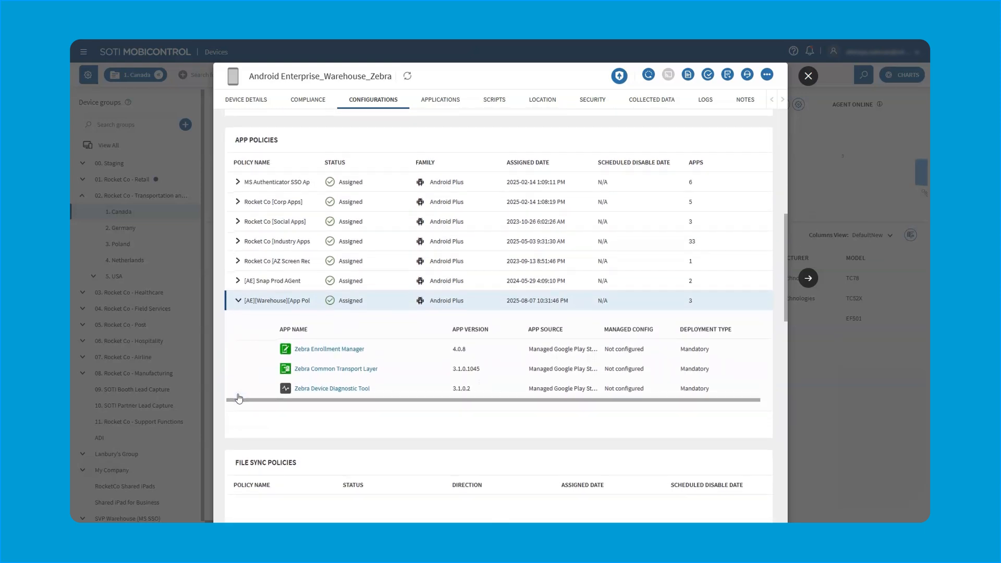